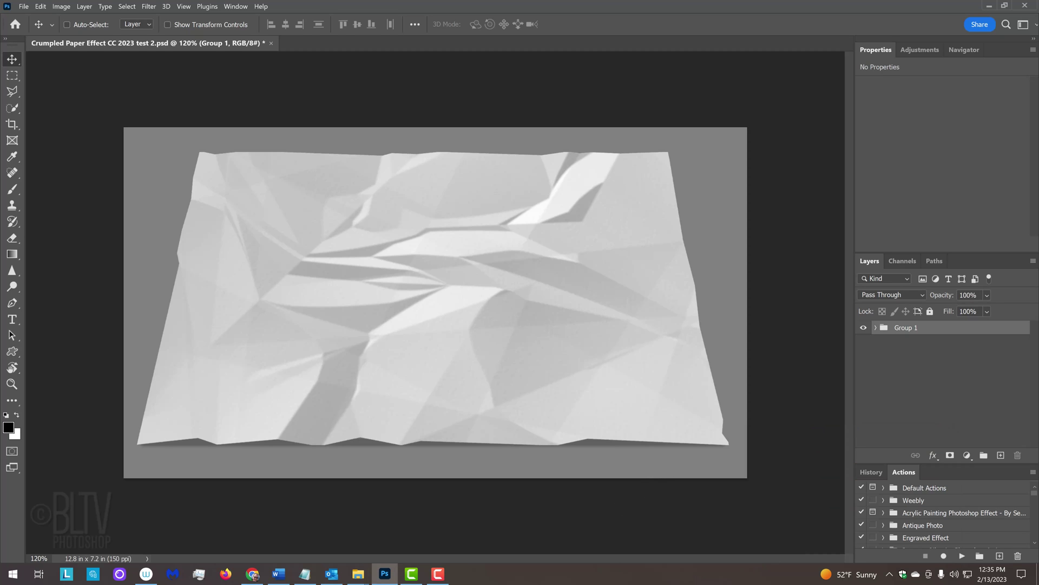
Step: Create a new 1920 × 1080 px, 150 ppi document with a white background
{"action": "key", "text": "ctrl+n"}
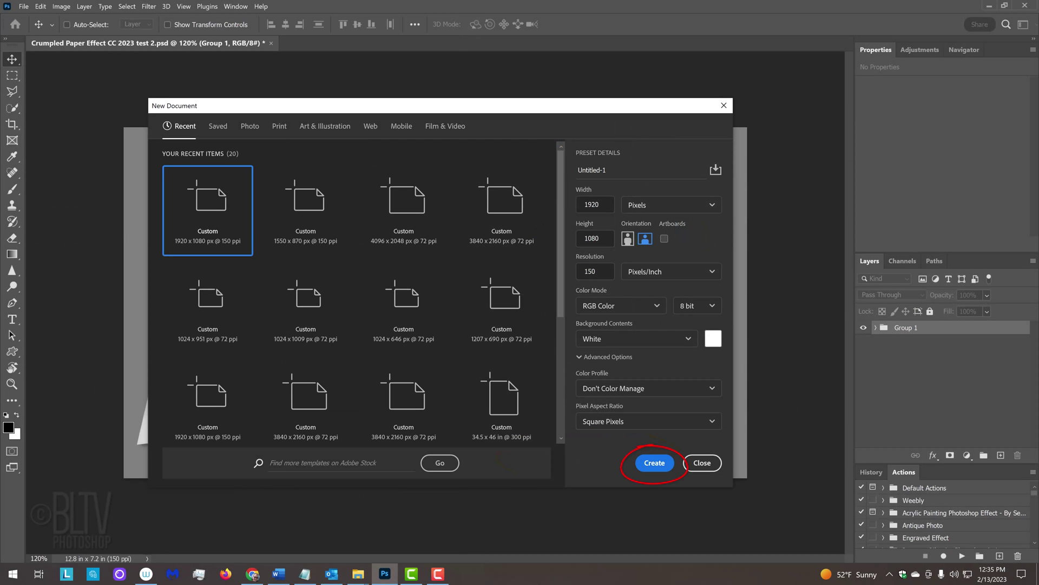
{"action": "key", "text": "Return"}
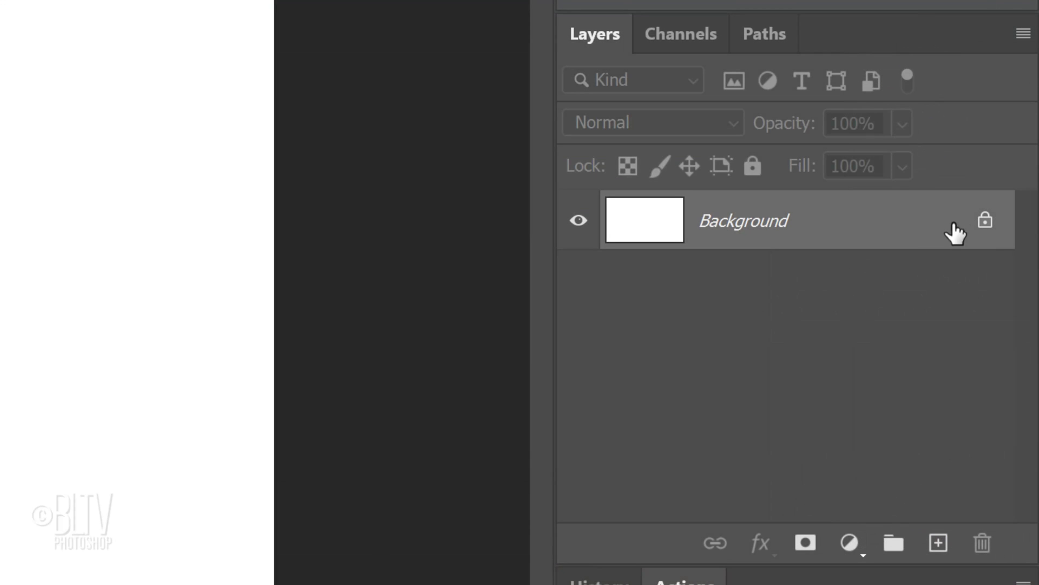
Step: Unlock the Background into Layer 0 and switch its blend mode to Difference
{"action": "left_click", "coordinate": [1019, 331]}
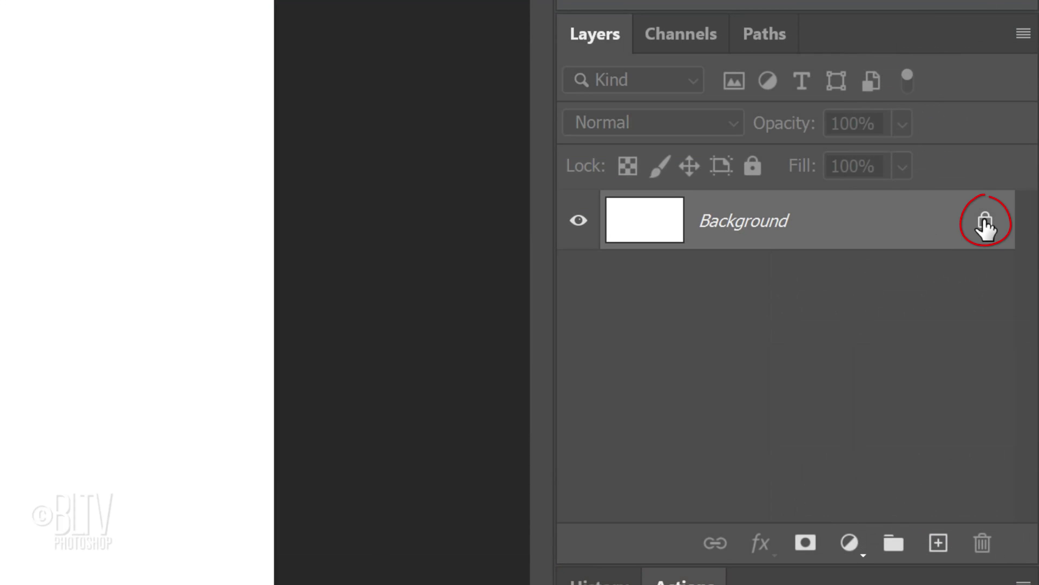
{"action": "left_click", "coordinate": [986, 223]}
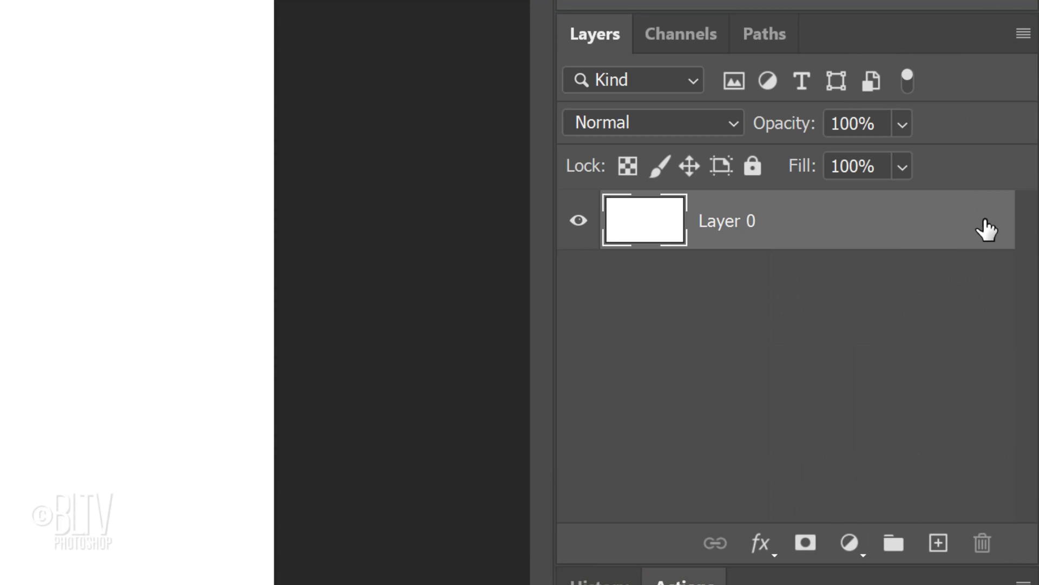
{"action": "left_click", "coordinate": [733, 122]}
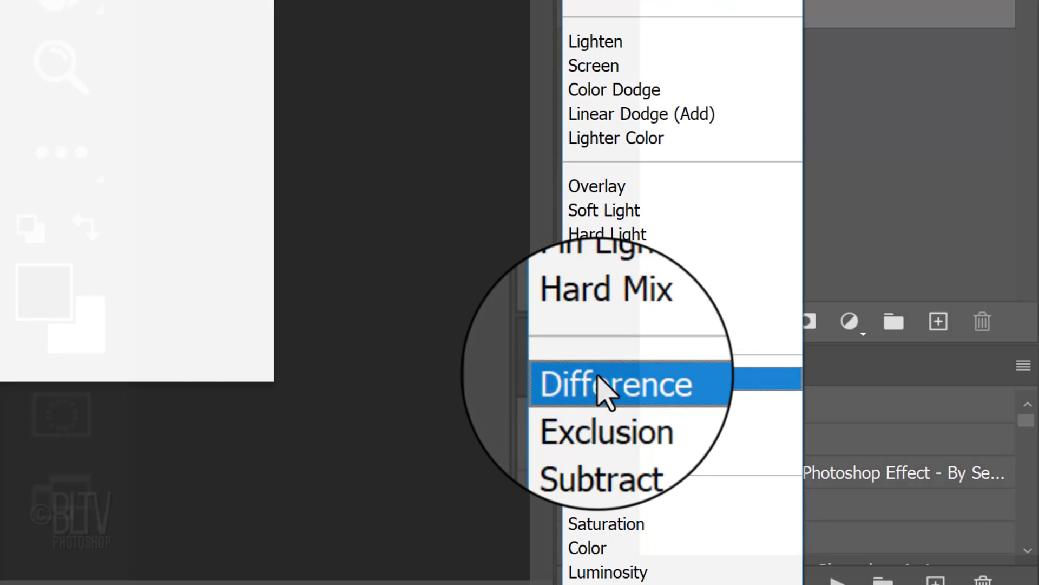
{"action": "left_click", "coordinate": [605, 393]}
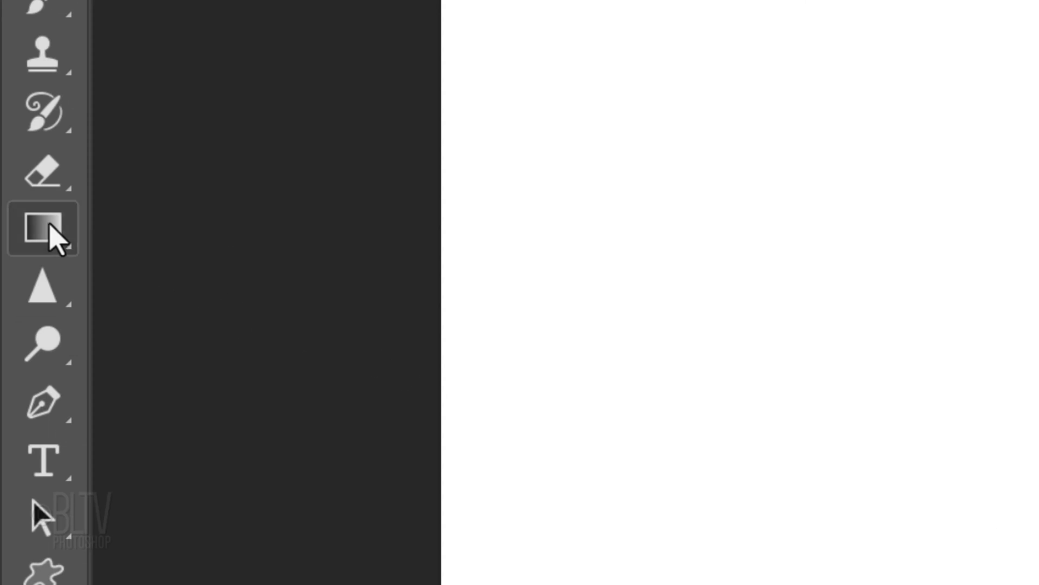
Step: Select the Gradient Tool and set its style to Diamond
{"action": "right_click", "coordinate": [46, 228]}
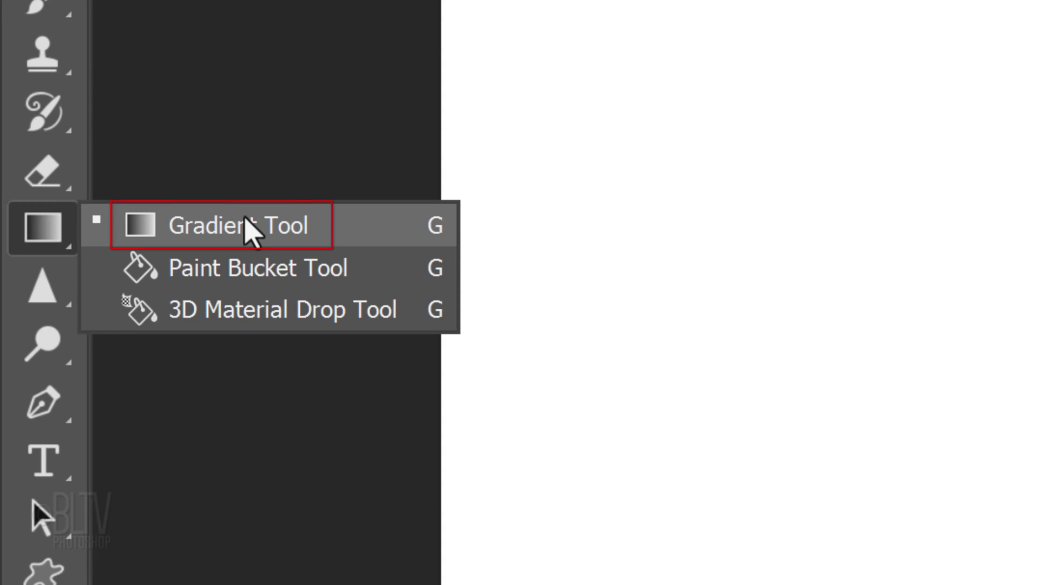
{"action": "left_click", "coordinate": [251, 232]}
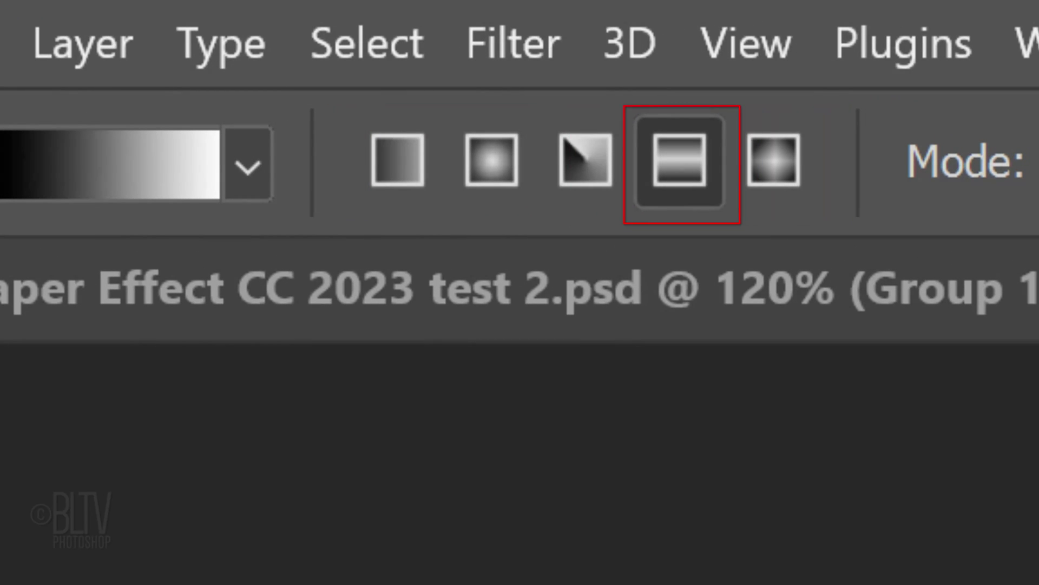
{"action": "left_click", "coordinate": [774, 163]}
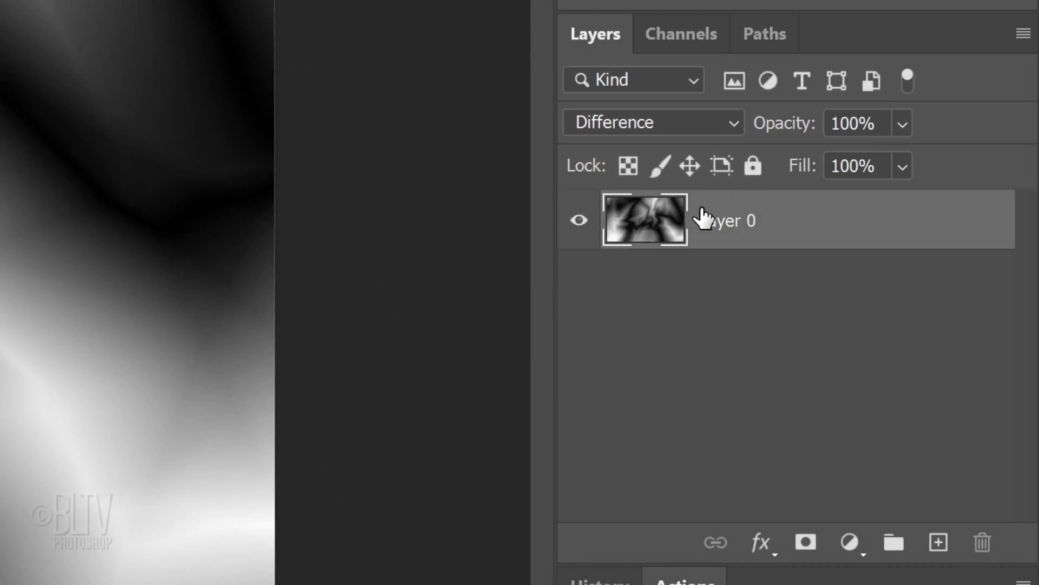
Step: Convert Layer 0 to a smart object, then apply Emboss and a 1.5 px Gaussian Blur
{"action": "left_click", "coordinate": [1024, 34]}
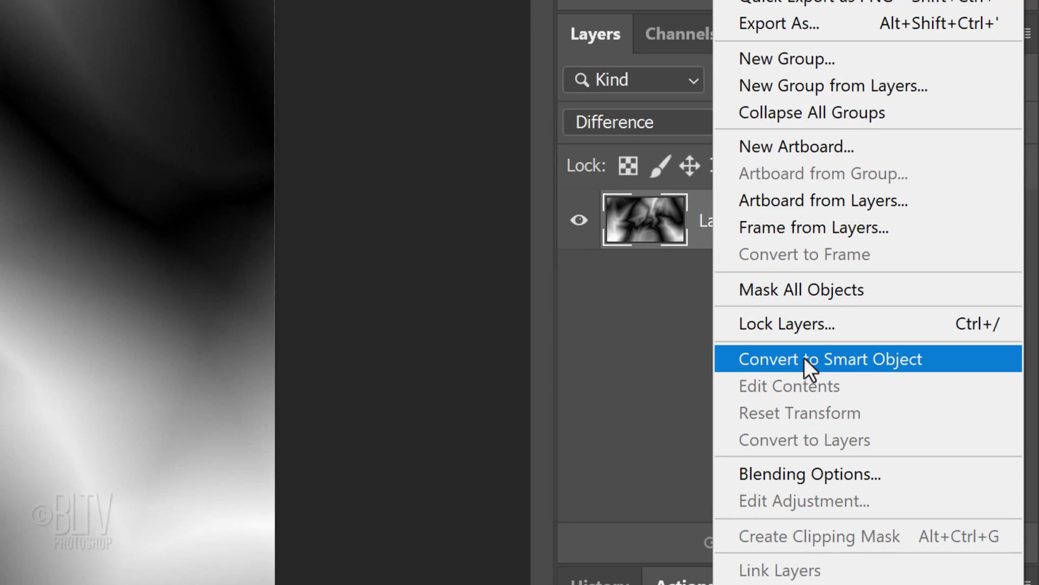
{"action": "left_click", "coordinate": [804, 358]}
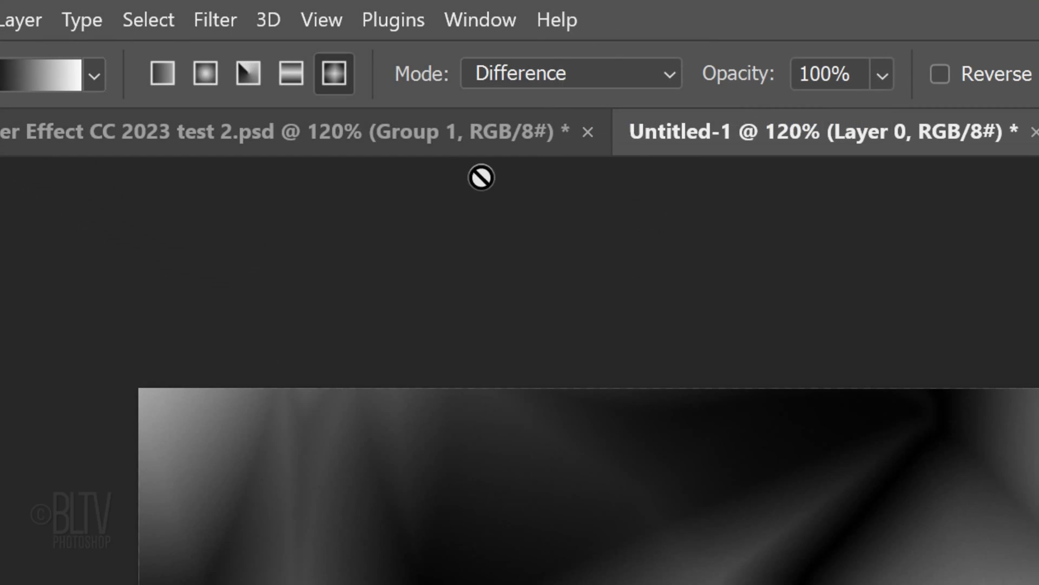
{"action": "left_click", "coordinate": [215, 20]}
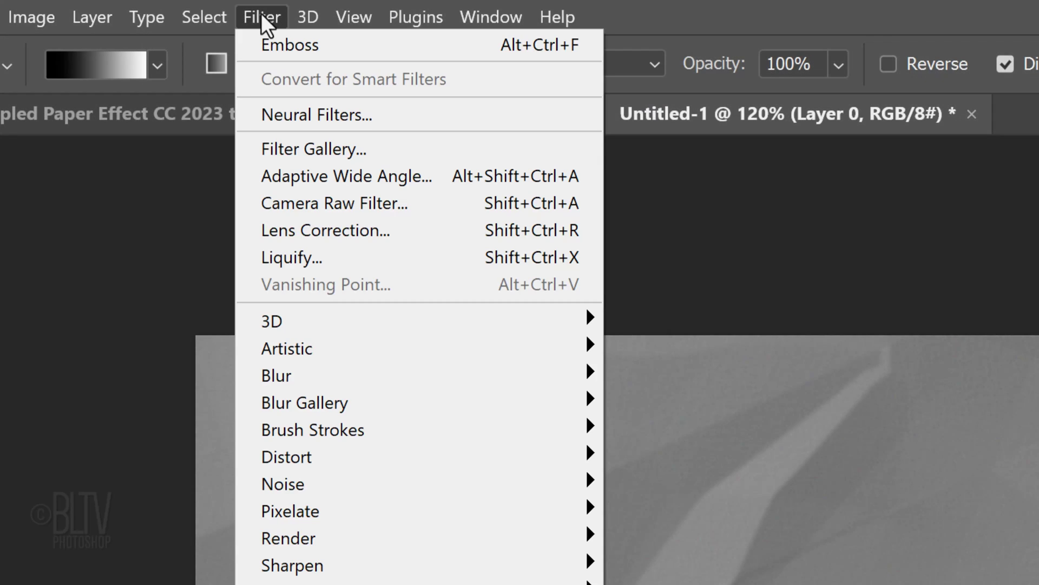
{"action": "mouse_move", "coordinate": [277, 375]}
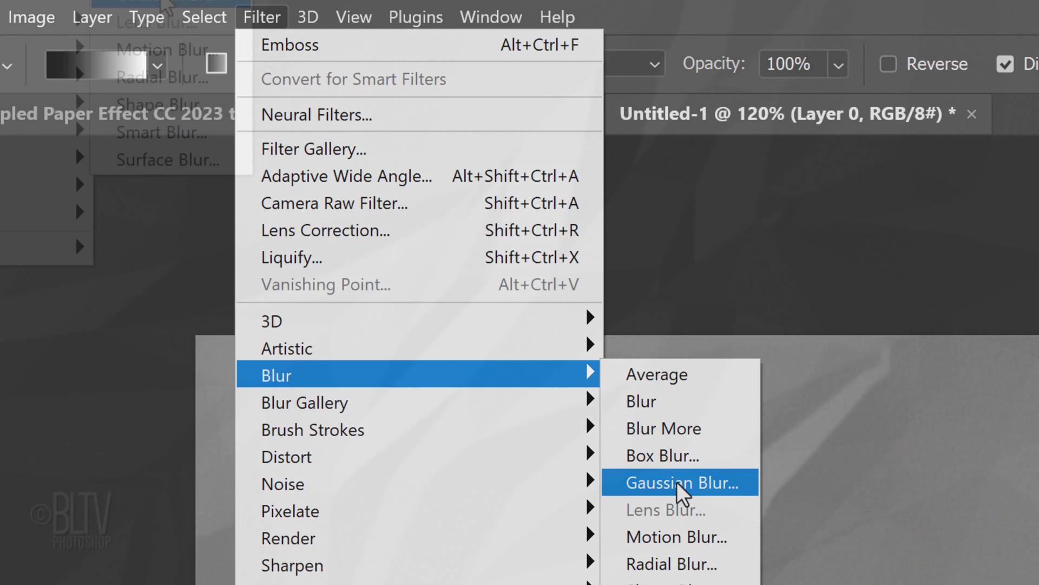
{"action": "left_click", "coordinate": [683, 483]}
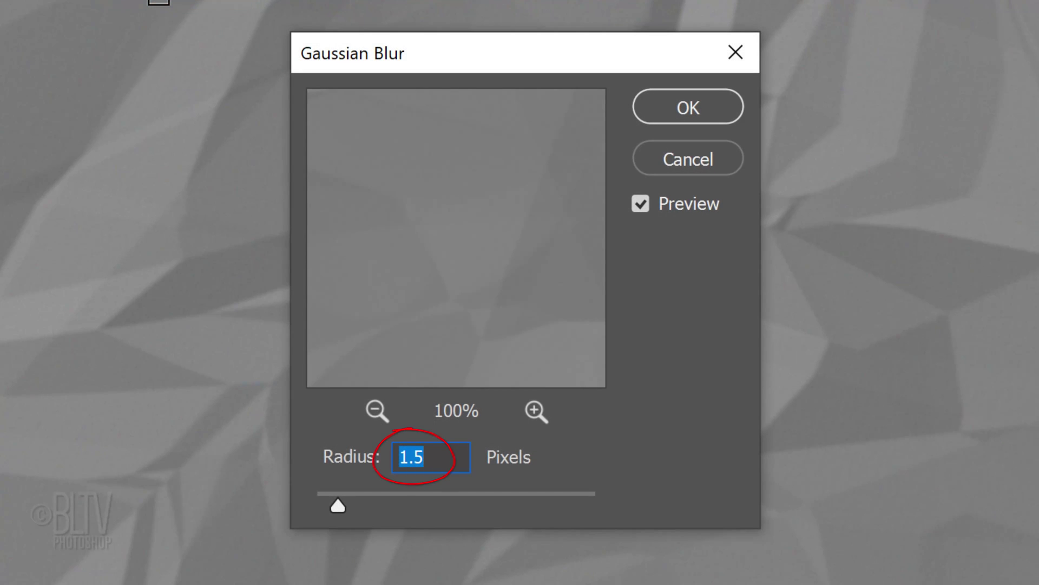
{"action": "left_click", "coordinate": [688, 108]}
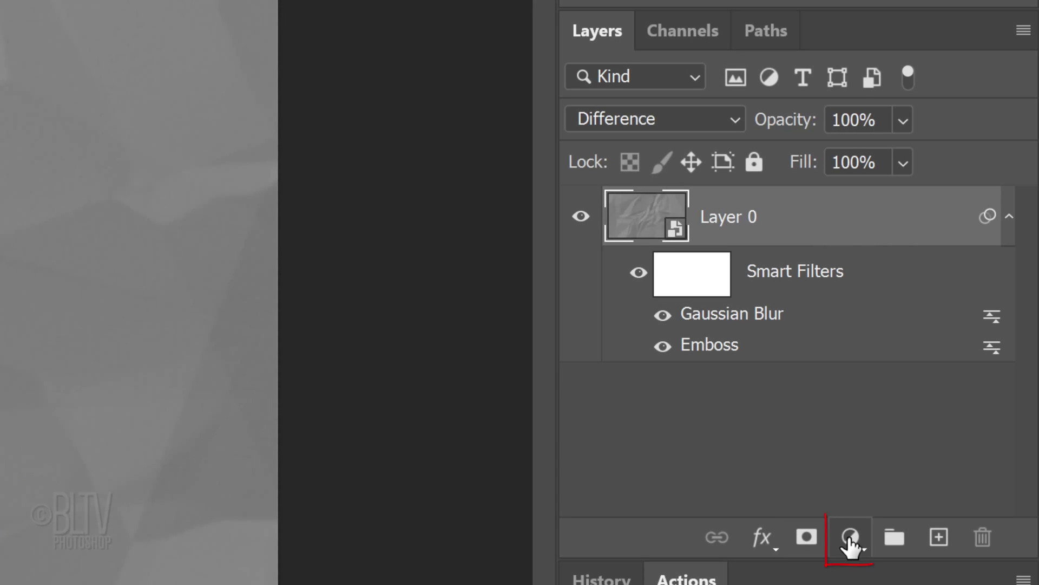
Step: Add a Levels adjustment with input levels 30, 0.9 and 150, then select it with Layer 0
{"action": "left_click", "coordinate": [851, 537]}
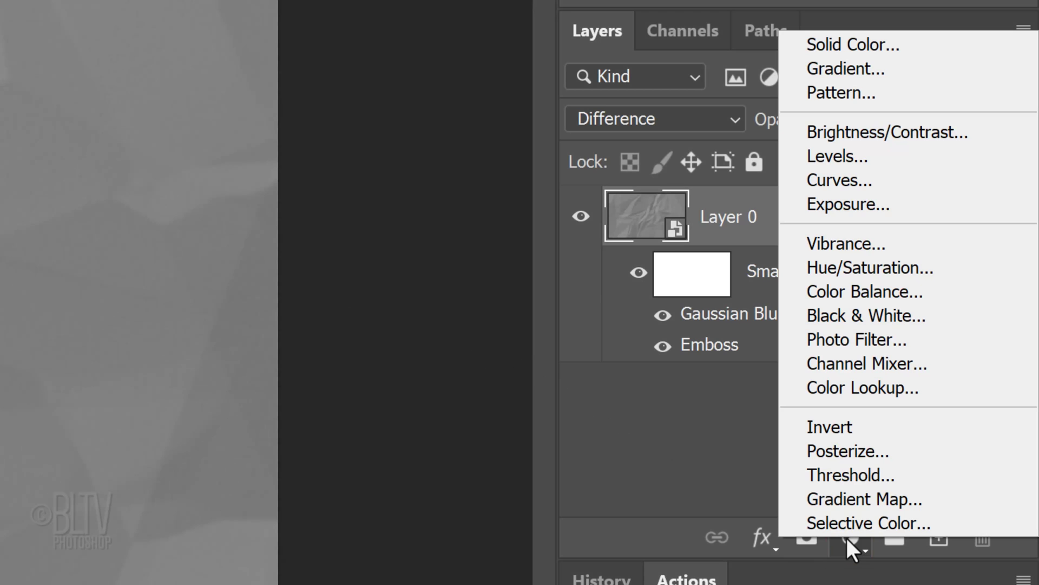
{"action": "left_click", "coordinate": [832, 155]}
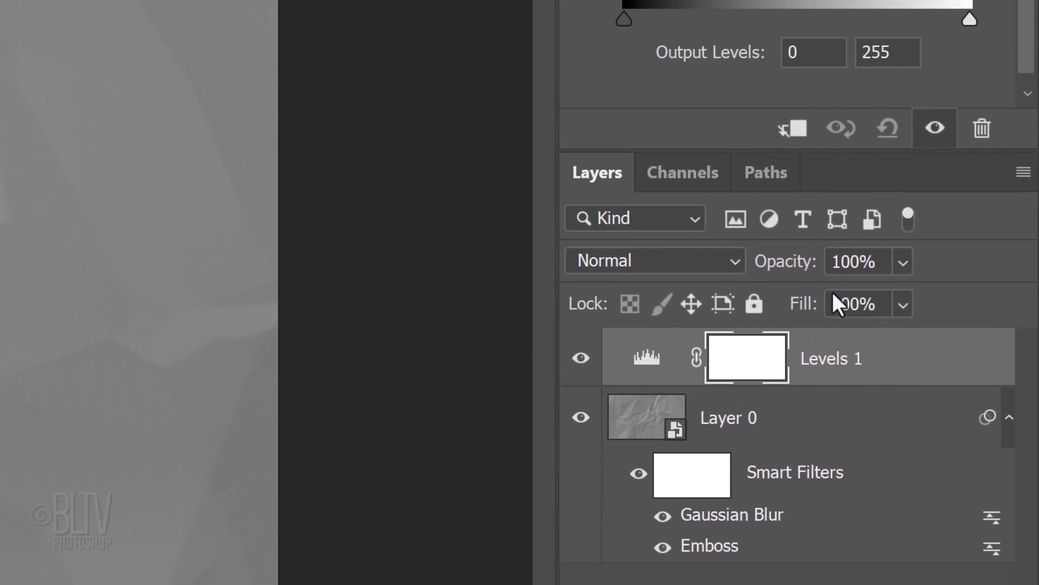
{"action": "left_click", "coordinate": [662, 373]}
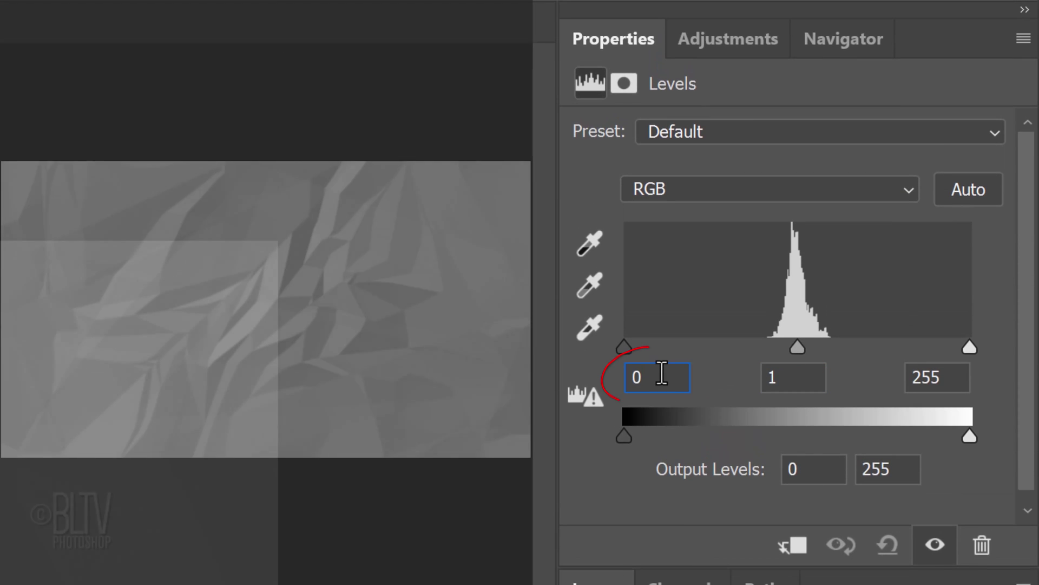
{"action": "type", "text": "30"}
{"action": "key", "text": "Return"}
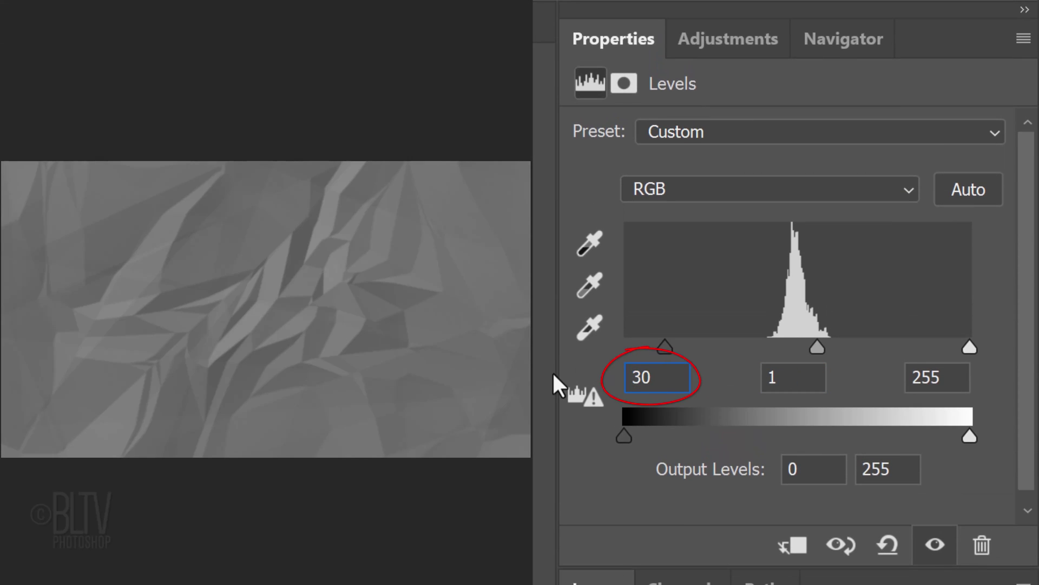
{"action": "left_click", "coordinate": [804, 376]}
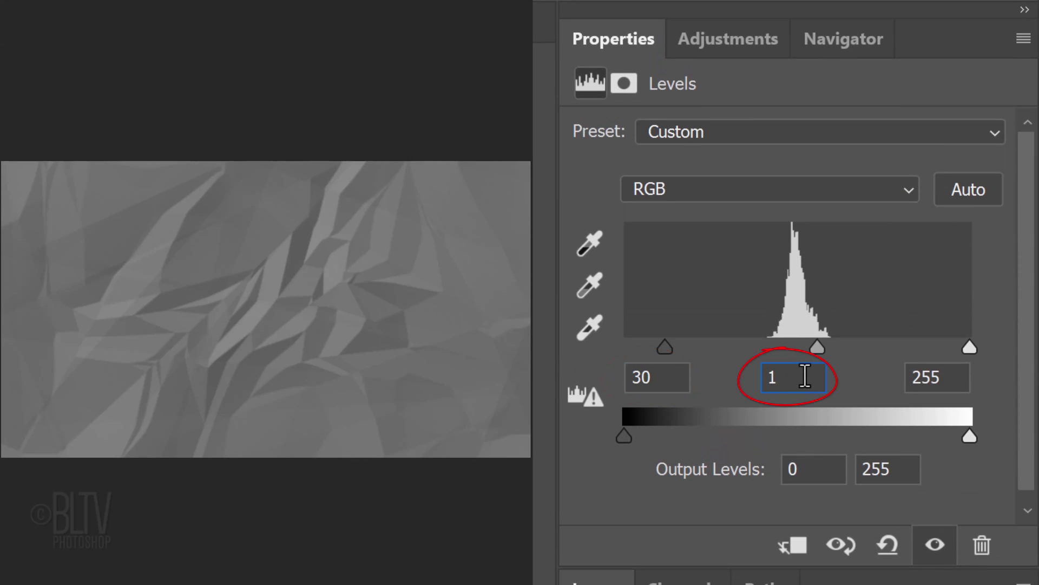
{"action": "double_click", "coordinate": [805, 376]}
{"action": "type", "text": ".9"}
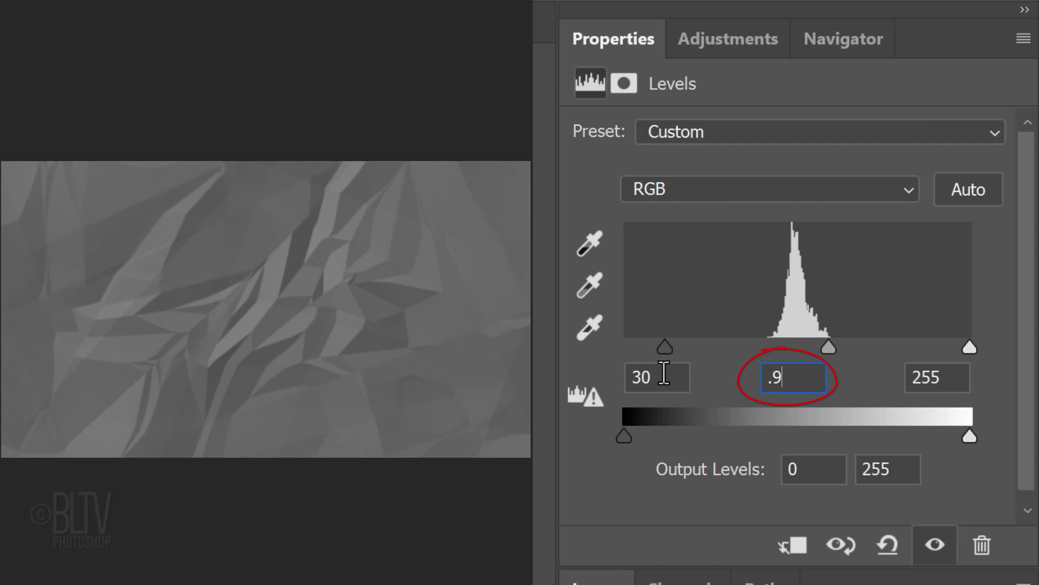
{"action": "left_click", "coordinate": [951, 377]}
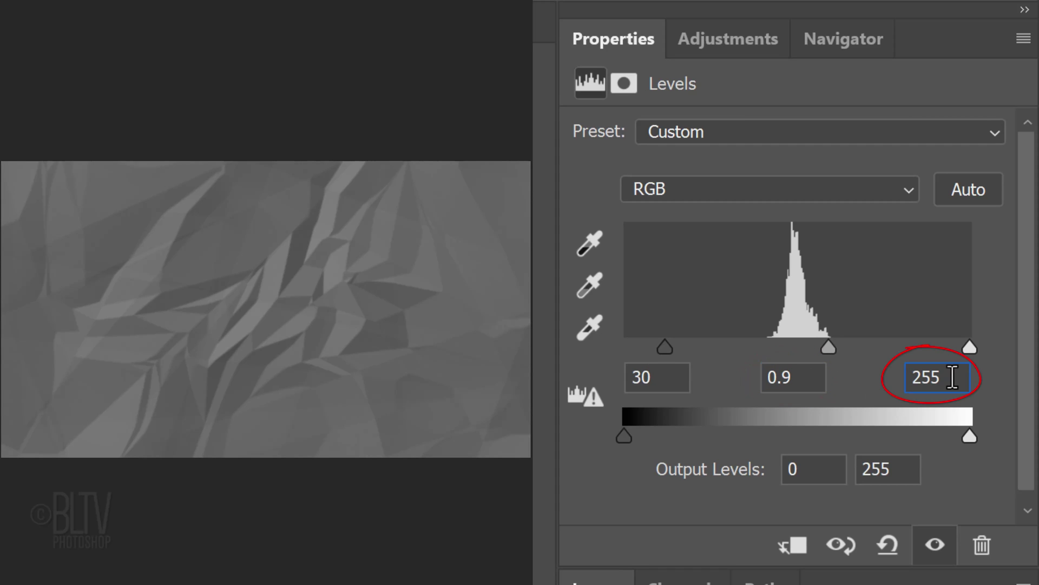
{"action": "type", "text": "150"}
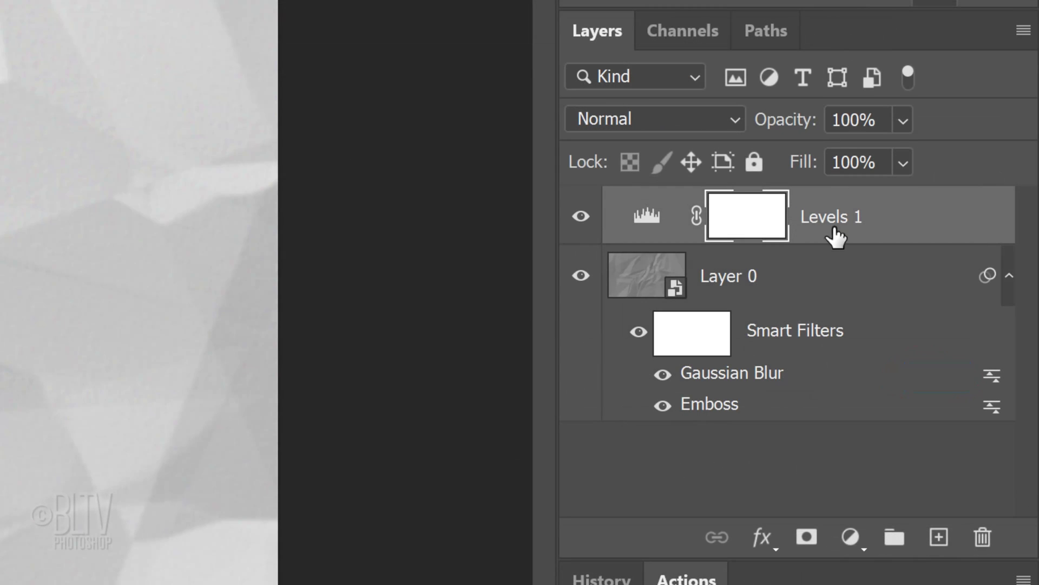
{"action": "left_click", "coordinate": [822, 276], "text": "shift"}
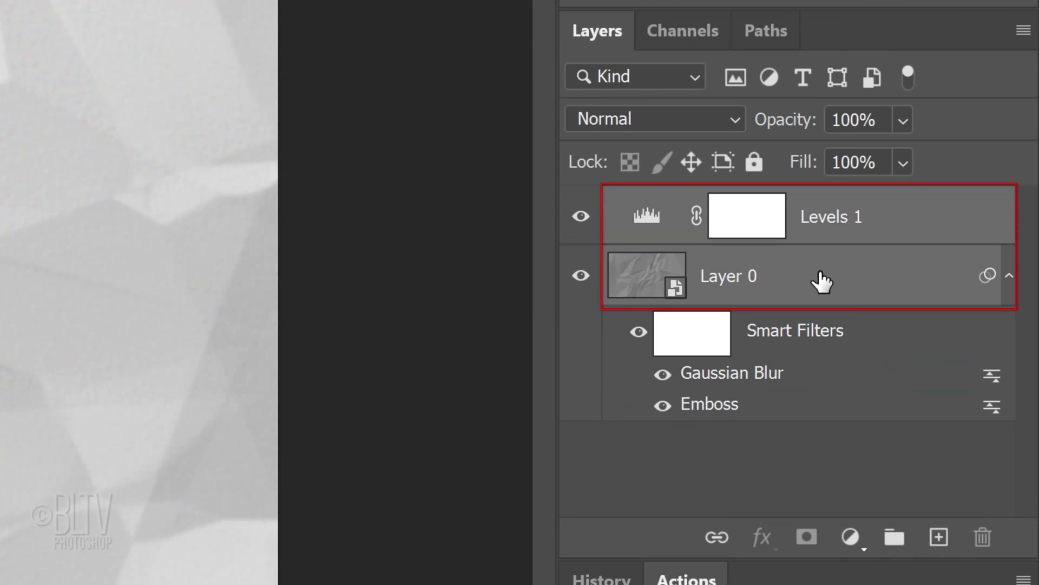
Step: Merge Layer 0 and Levels 1 into a single smart object named Levels 1
{"action": "left_click", "coordinate": [1022, 31]}
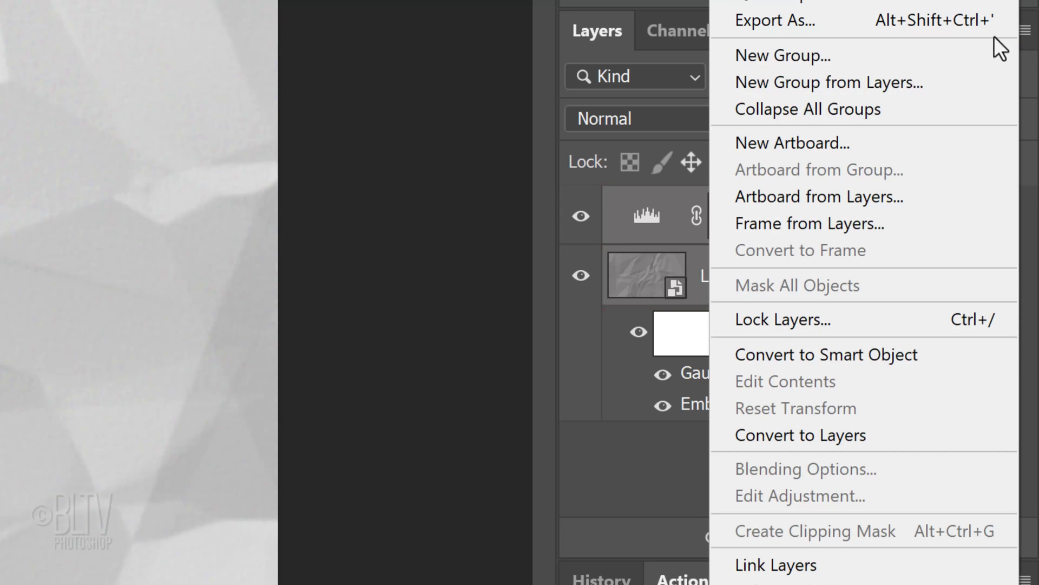
{"action": "left_click", "coordinate": [801, 352]}
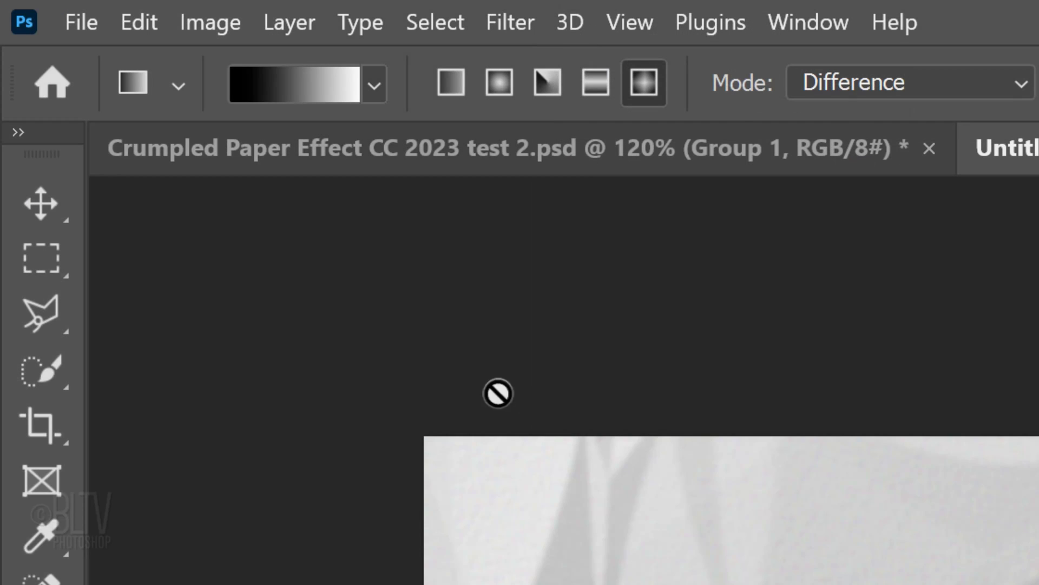
{"action": "right_click", "coordinate": [41, 258]}
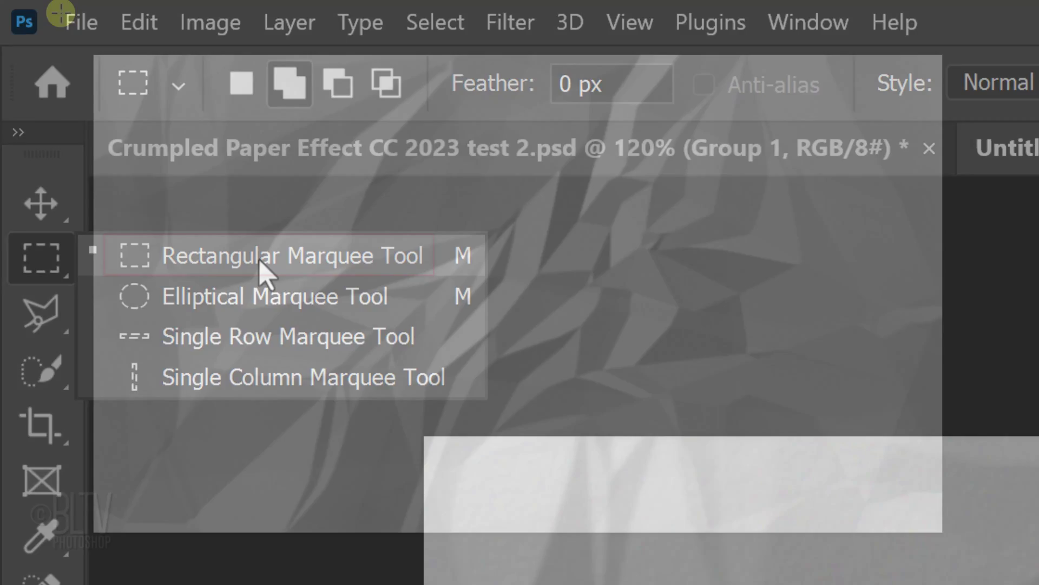
Step: Draw a rectangular selection inset from the paper's edges and refine it with Transform Selection
{"action": "left_click", "coordinate": [268, 269]}
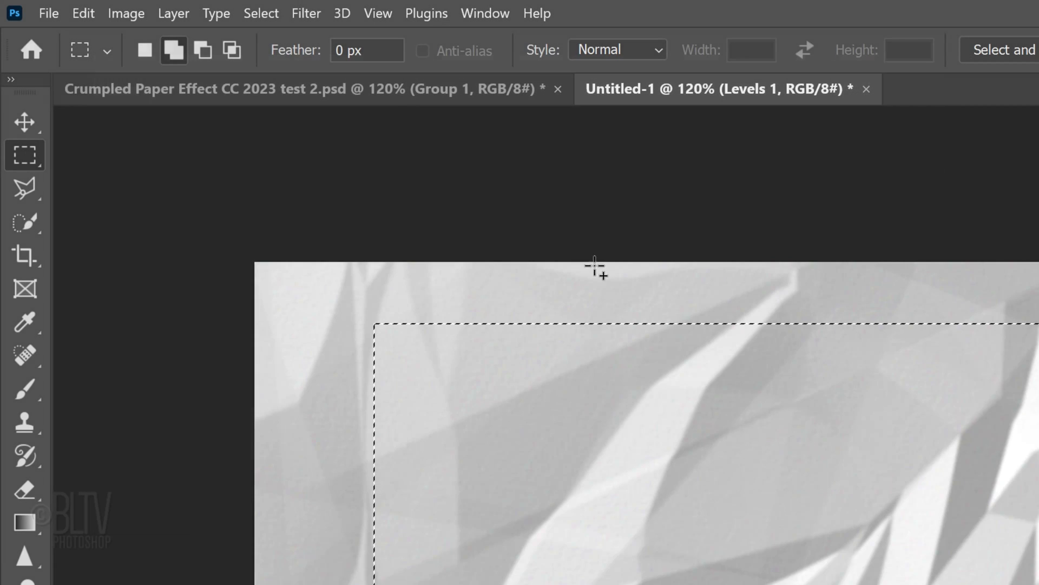
{"action": "left_click", "coordinate": [261, 13]}
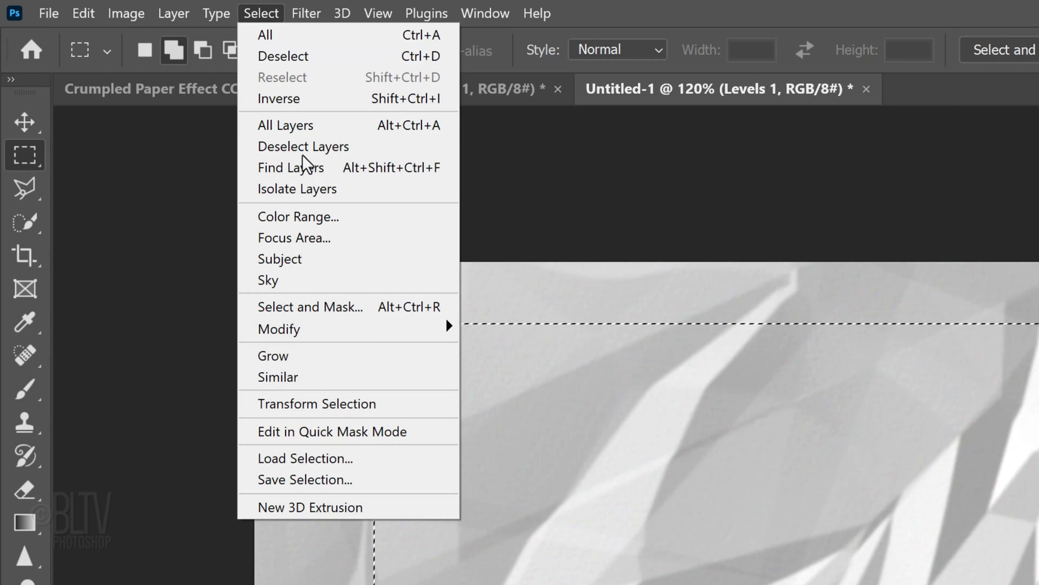
{"action": "left_click", "coordinate": [316, 403]}
{"action": "left_click", "coordinate": [377, 13]}
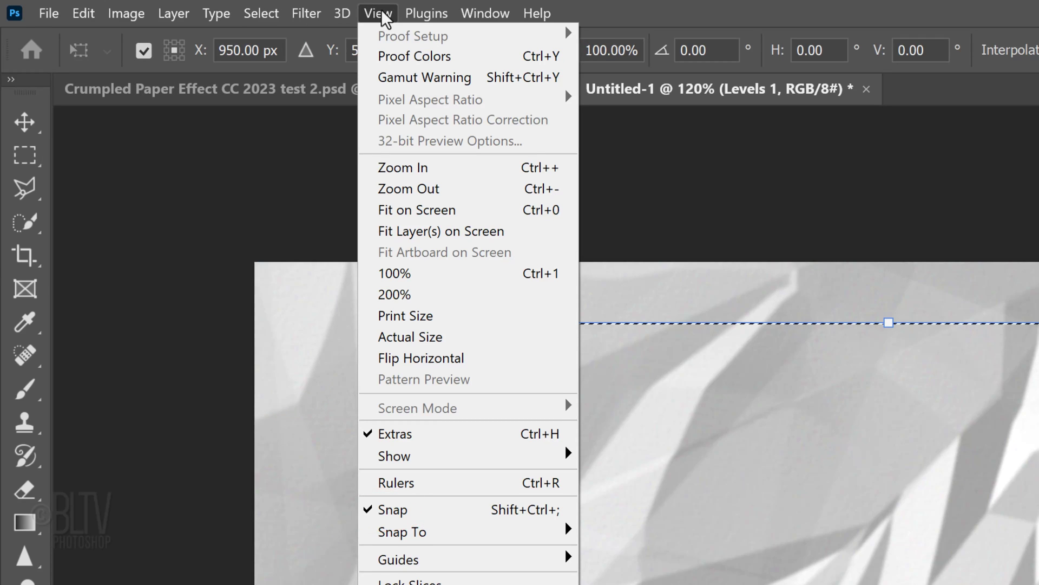
{"action": "left_click", "coordinate": [378, 13]}
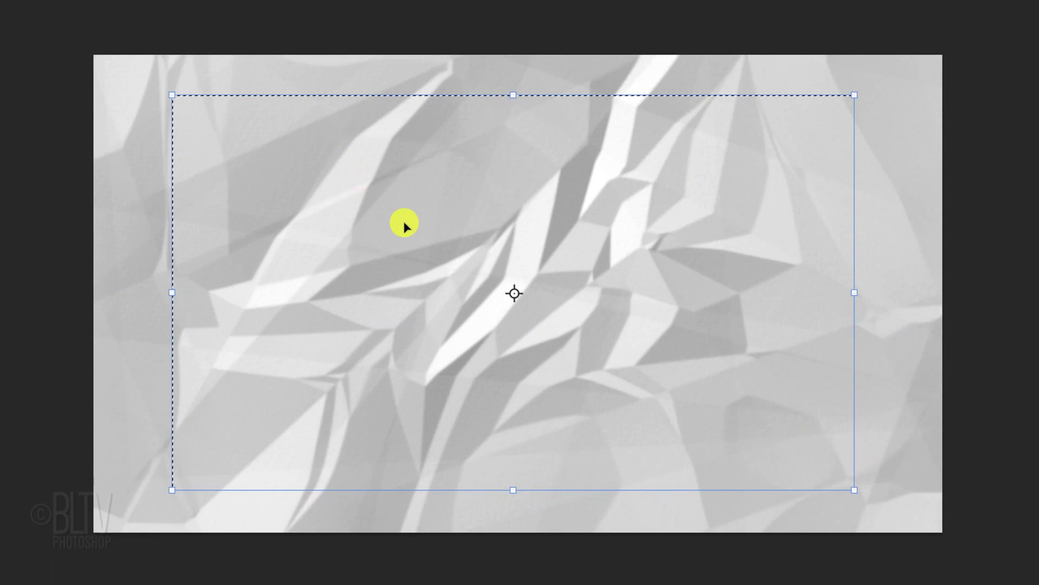
{"action": "mouse_move", "coordinate": [403, 223]}
{"action": "left_mouse_down"}
{"action": "mouse_move", "coordinate": [419, 256]}
{"action": "mouse_move", "coordinate": [419, 222]}
{"action": "left_mouse_up"}
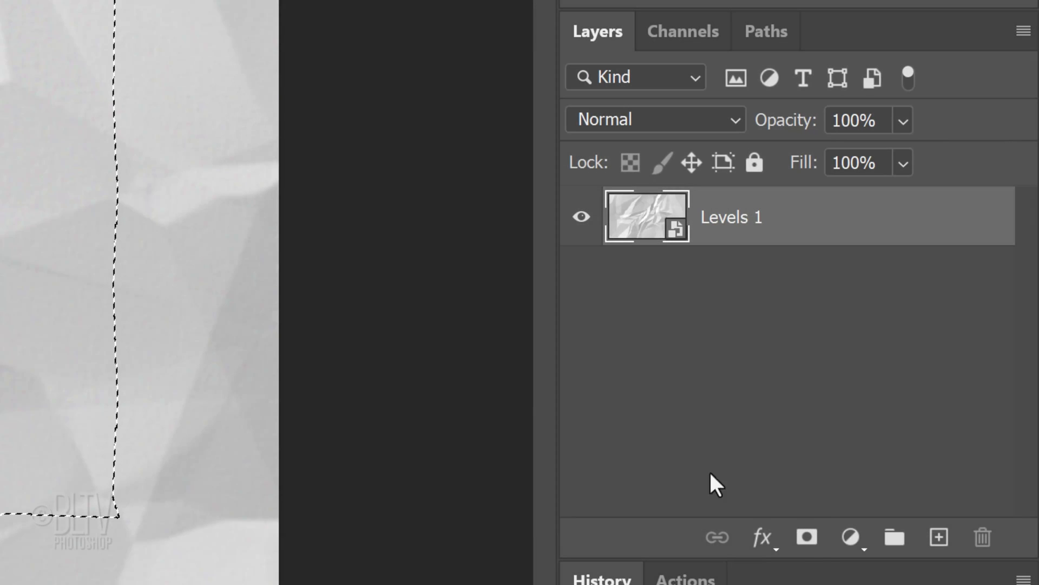
Step: Mask Levels 1 to the torn selection and add a 50% gray layer beneath it
{"action": "left_click", "coordinate": [807, 538]}
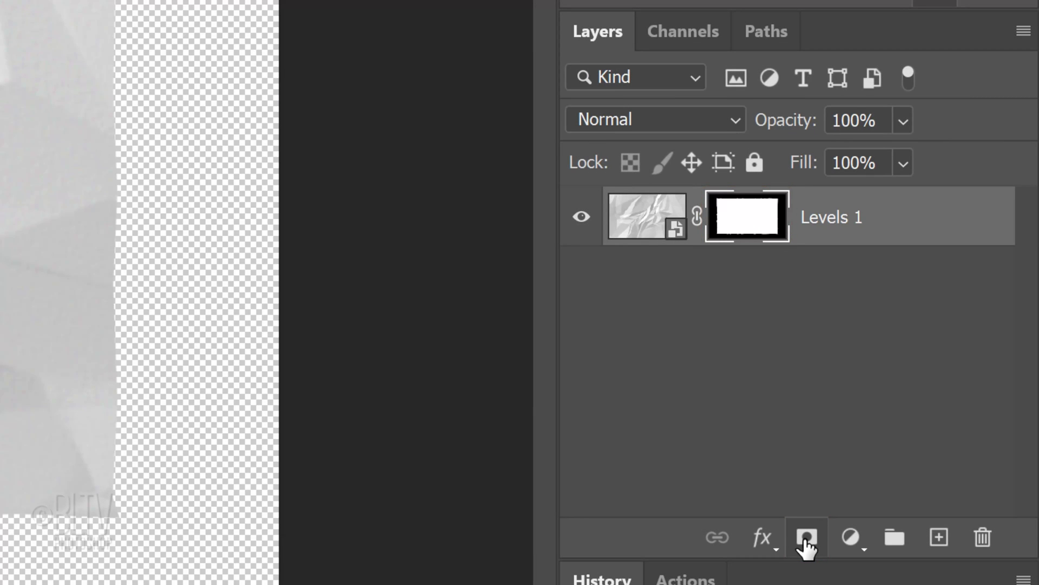
{"action": "left_click", "coordinate": [939, 538], "text": "ctrl"}
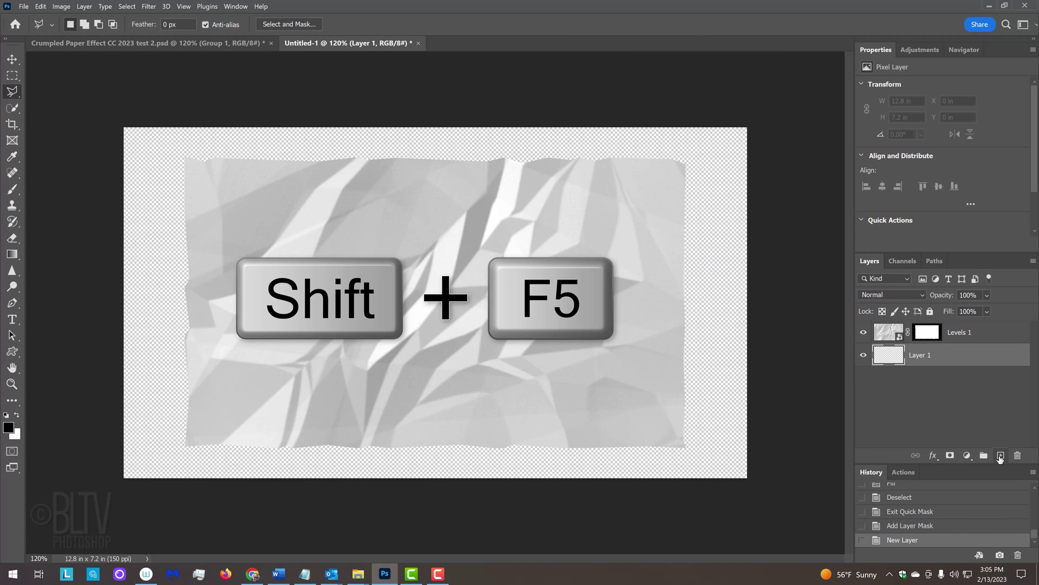
{"action": "key", "text": "shift+F5"}
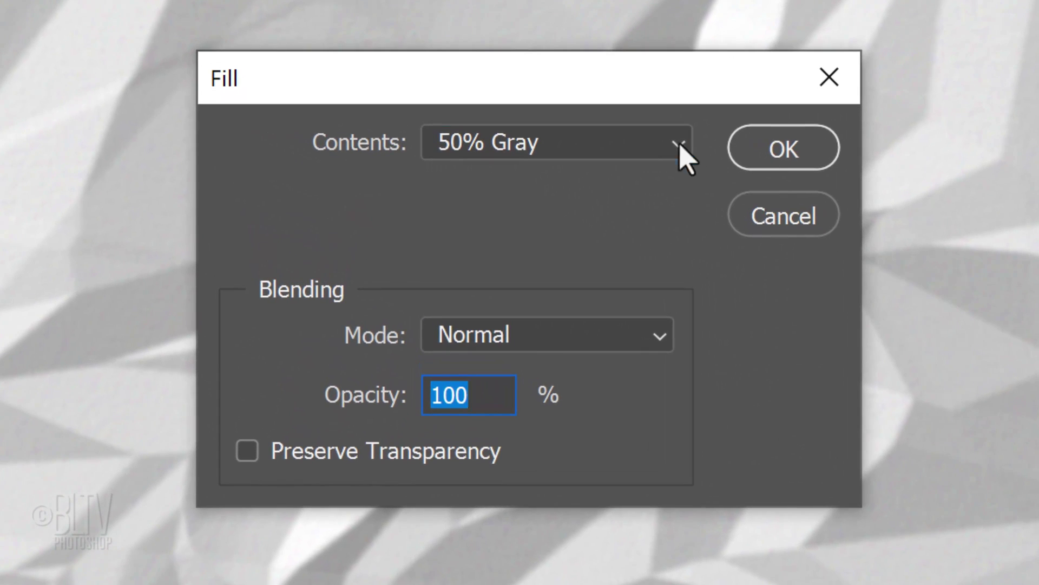
{"action": "left_click", "coordinate": [680, 146]}
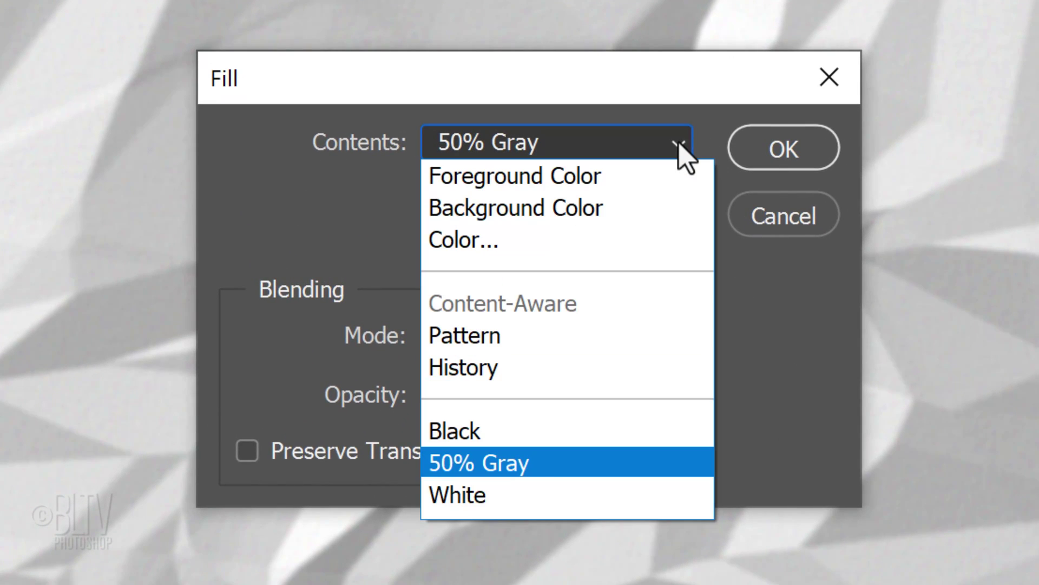
{"action": "left_click", "coordinate": [686, 155]}
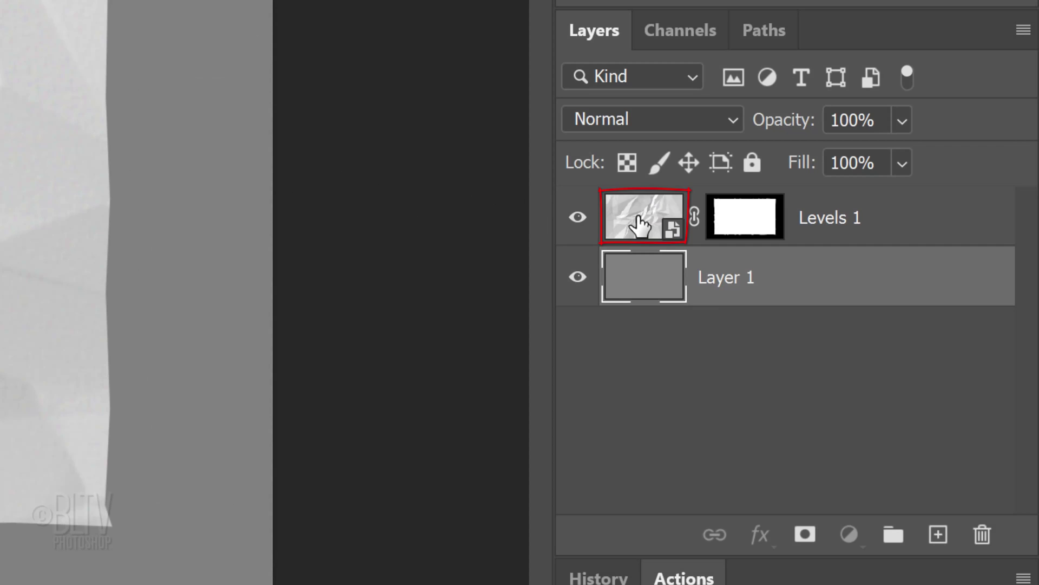
Step: Scale Levels 1 to about 87% and distort it into perspective with a wider bottom edge
{"action": "left_click", "coordinate": [641, 218]}
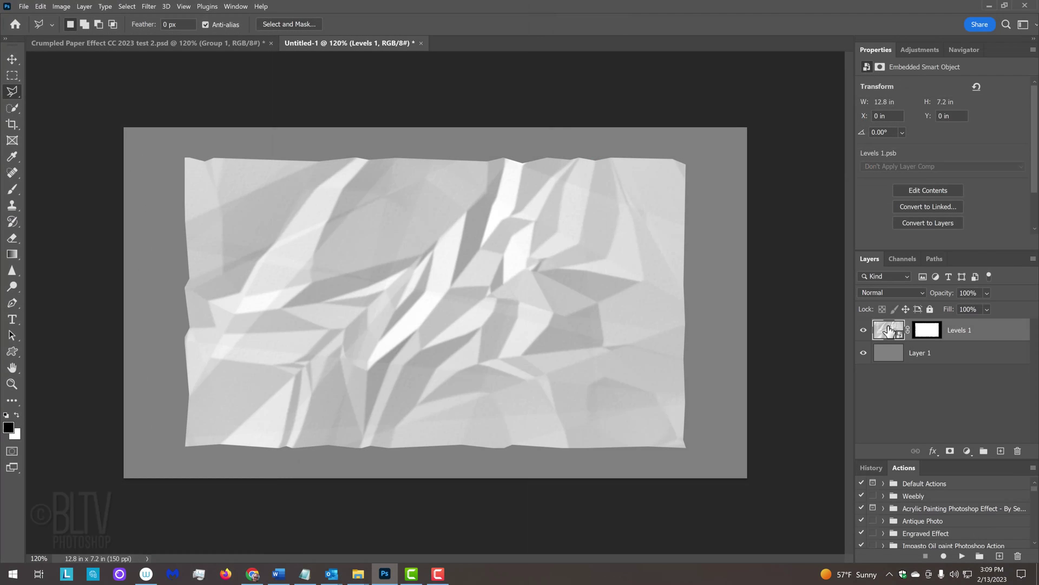
{"action": "key", "text": "ctrl+t"}
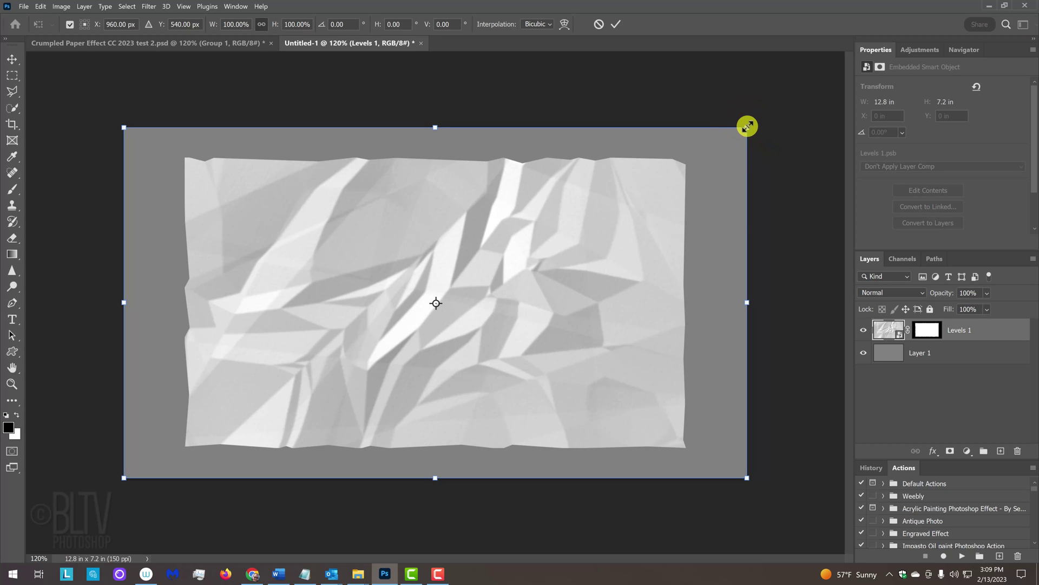
{"action": "key", "text": "alt"}
{"action": "left_click_drag", "start_coordinate": [747, 127], "coordinate": [707, 154]}
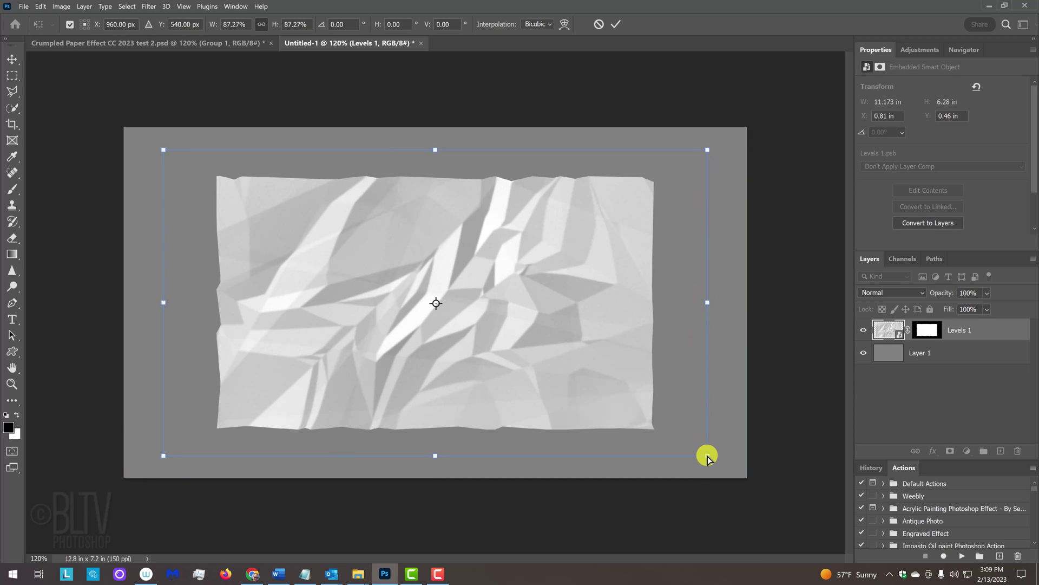
{"action": "key", "text": "ctrl+alt+shift"}
{"action": "left_click_drag", "start_coordinate": [708, 456], "coordinate": [792, 459]}
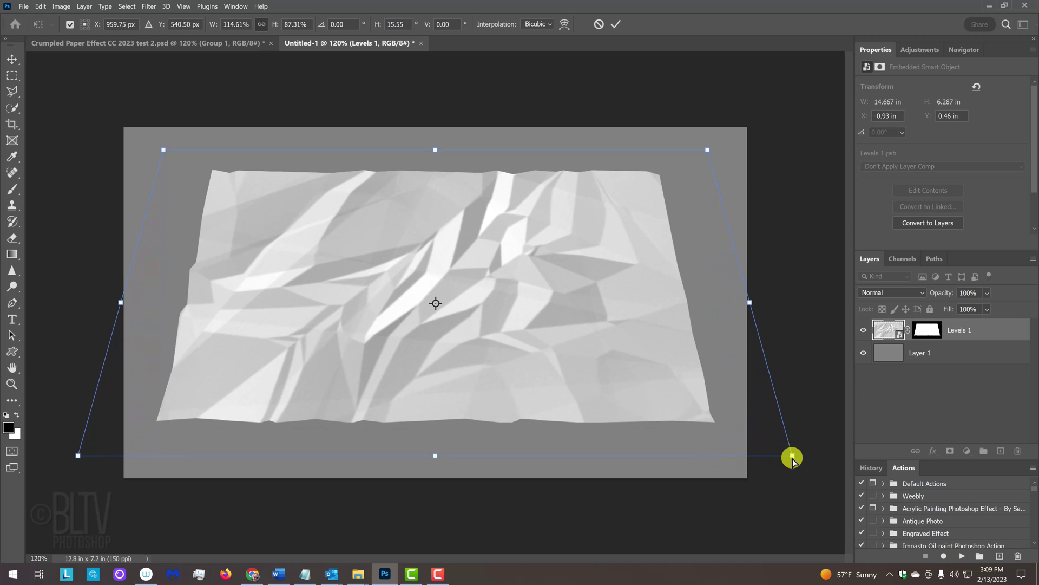
{"action": "key", "text": "alt"}
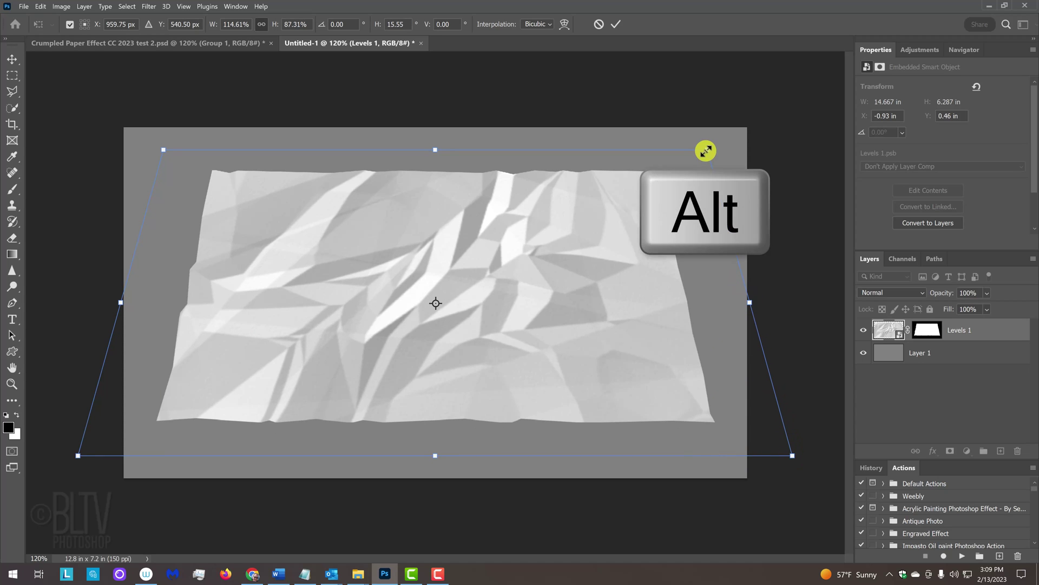
{"action": "left_click_drag", "start_coordinate": [706, 151], "coordinate": [726, 136]}
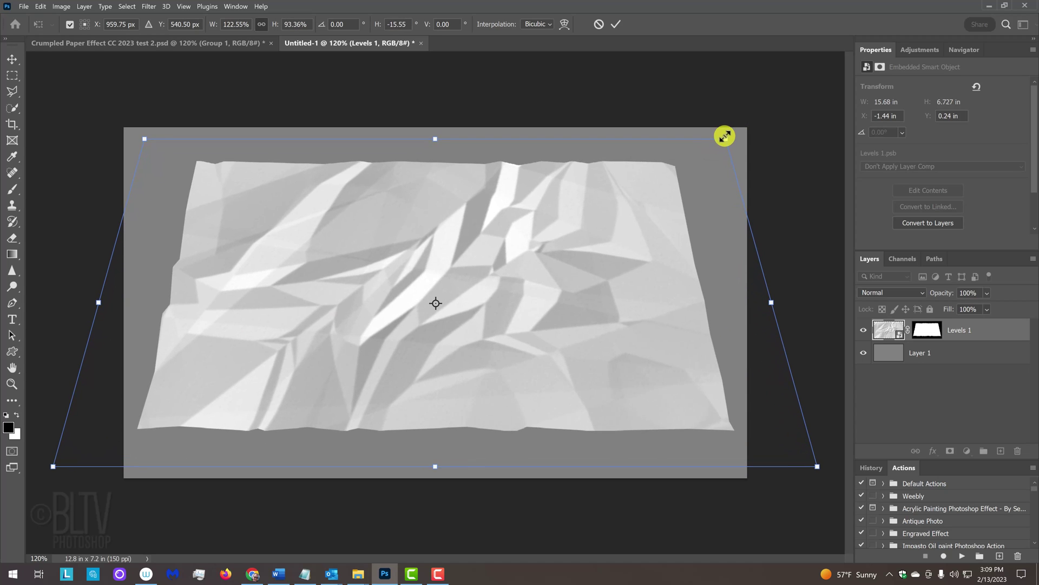
{"action": "key", "text": "Return"}
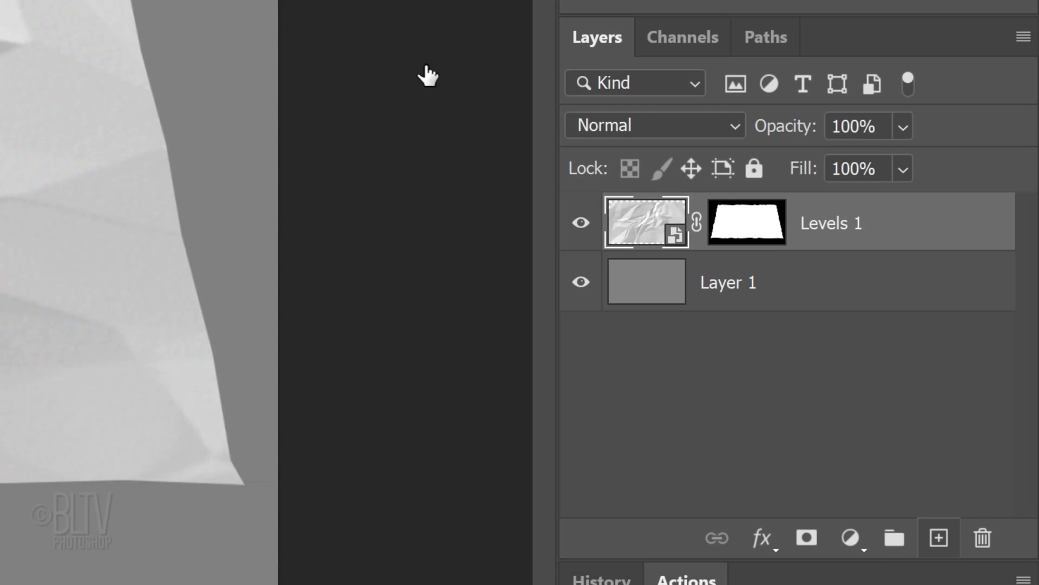
Step: Add an empty Layer 2 beneath the paper and choose a Brush with 0% hardness
{"action": "left_click", "coordinate": [938, 539], "text": "ctrl"}
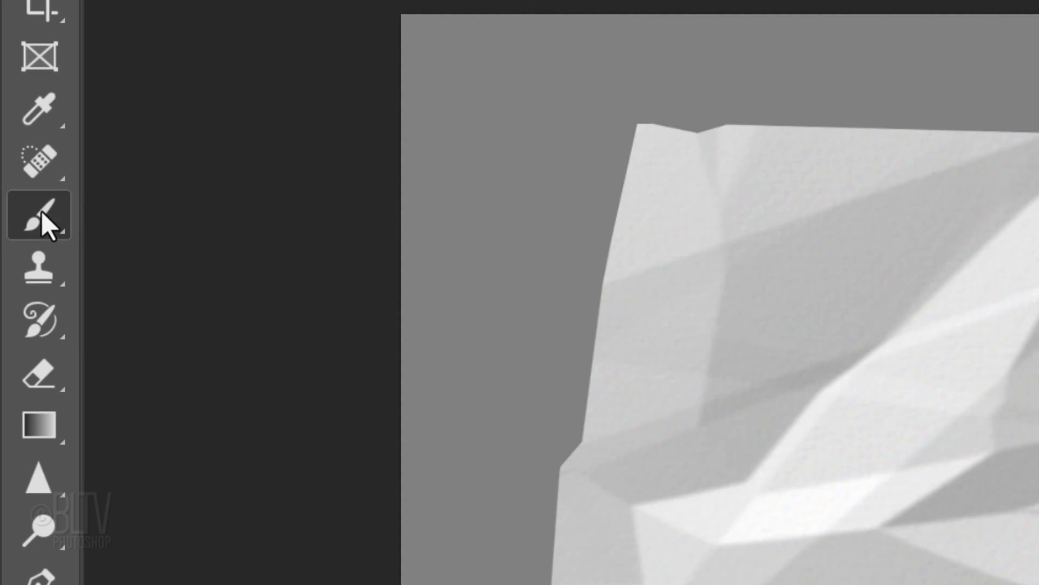
{"action": "right_click", "coordinate": [41, 215]}
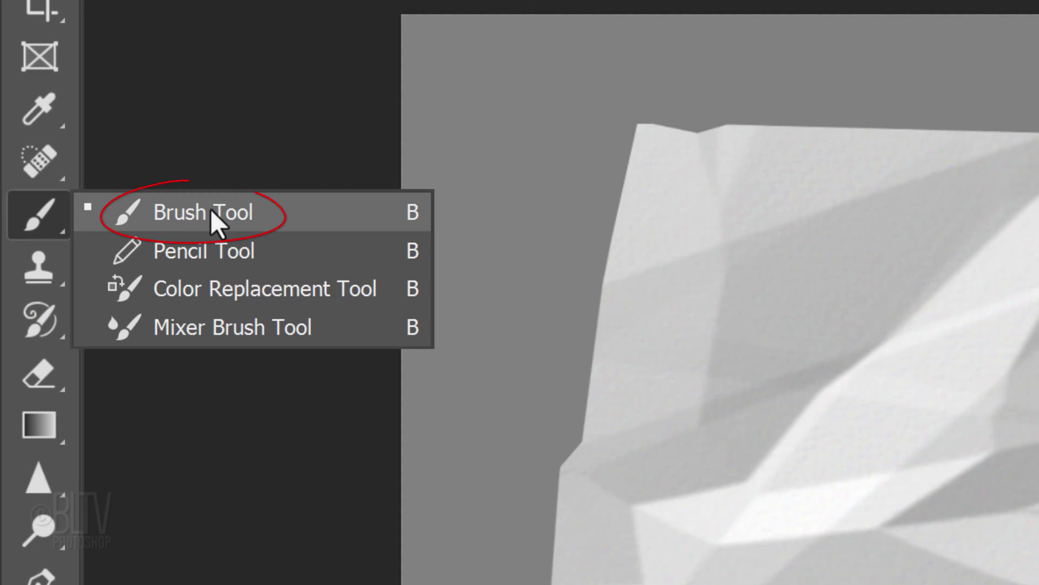
{"action": "left_click", "coordinate": [213, 209]}
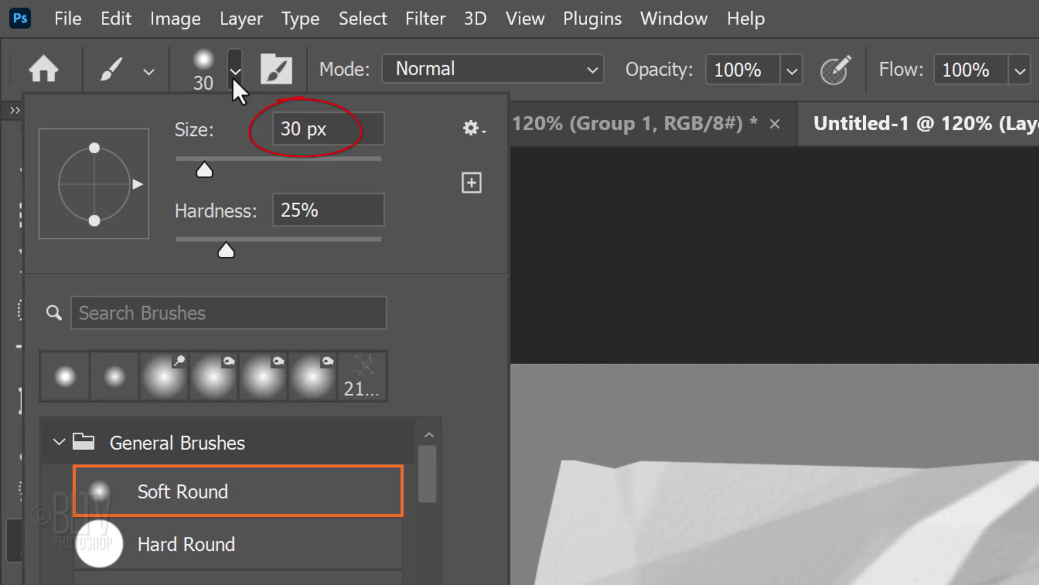
{"action": "left_click_drag", "start_coordinate": [226, 249], "coordinate": [144, 251]}
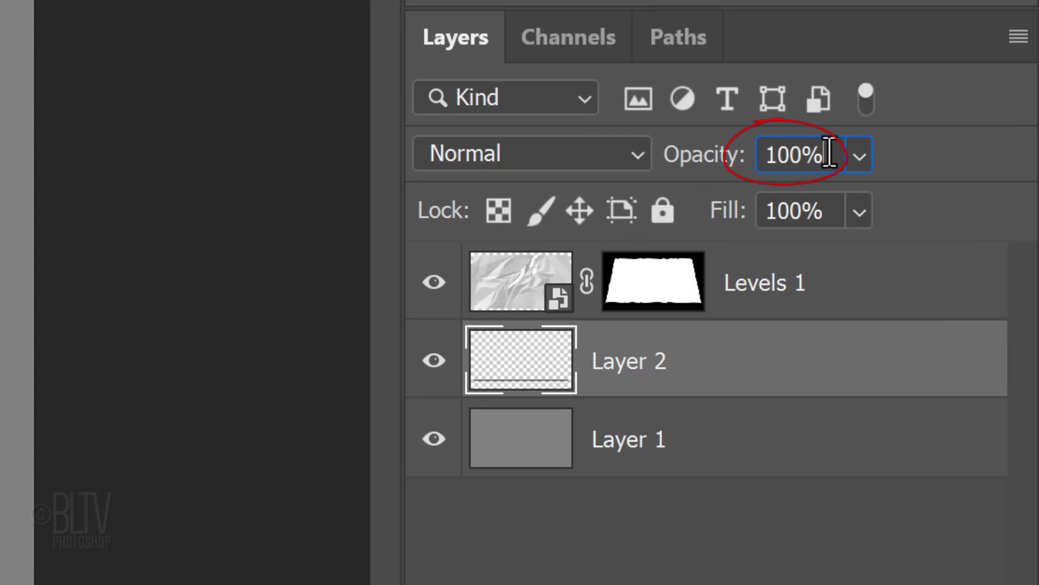
{"action": "type", "text": "25"}
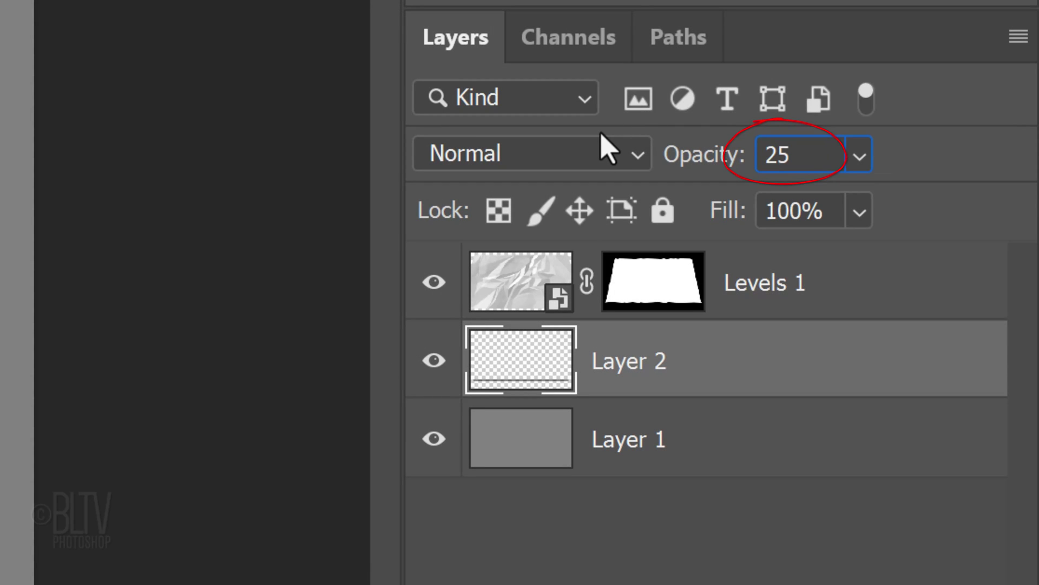